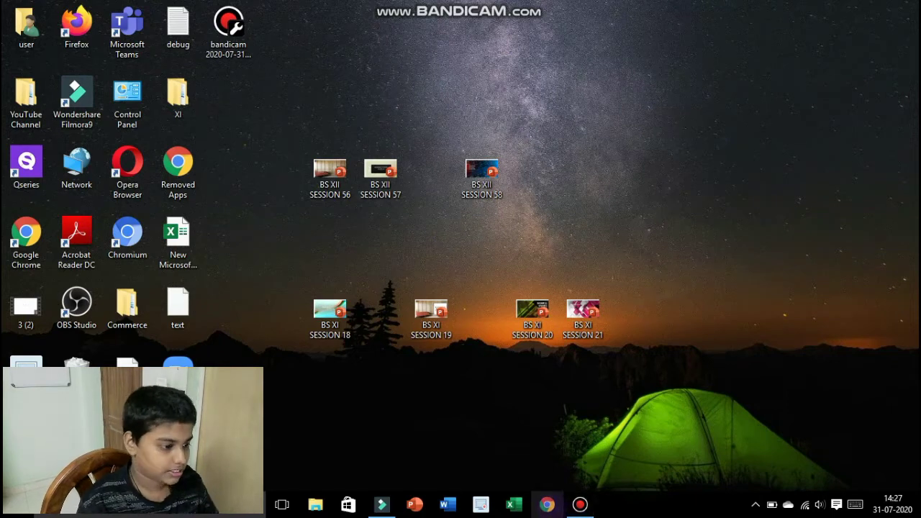
# - Search Google for 'chrome web store' in a new Chrome window
pyautogui.click(547, 504)
pyautogui.write('cj')
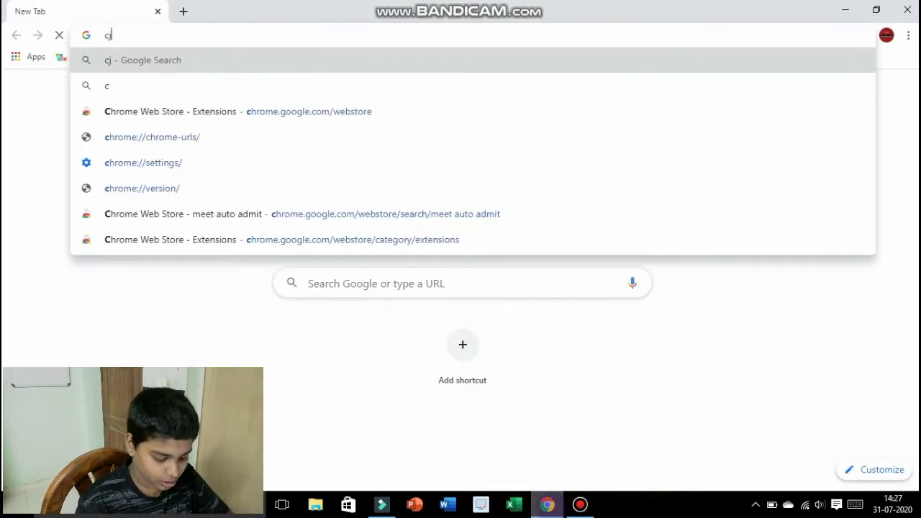
pyautogui.press('BackSpace')
pyautogui.write('hr')
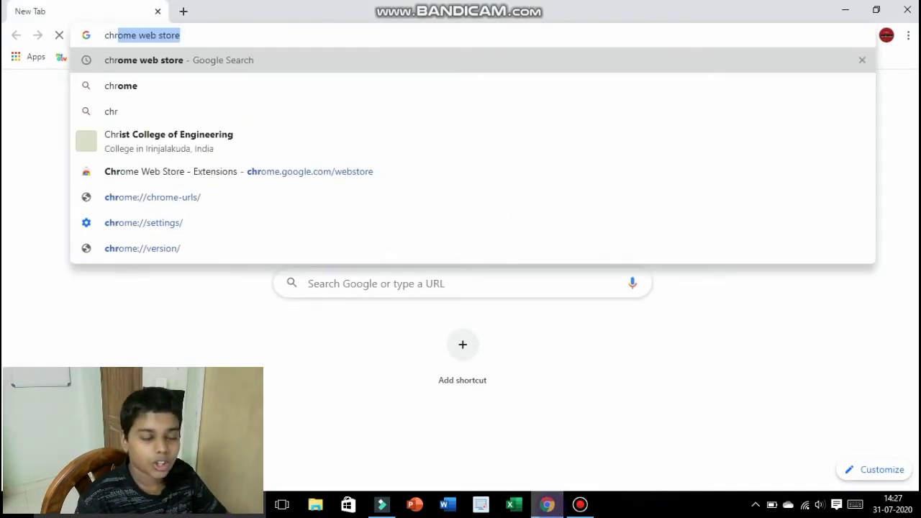
pyautogui.write('ome')
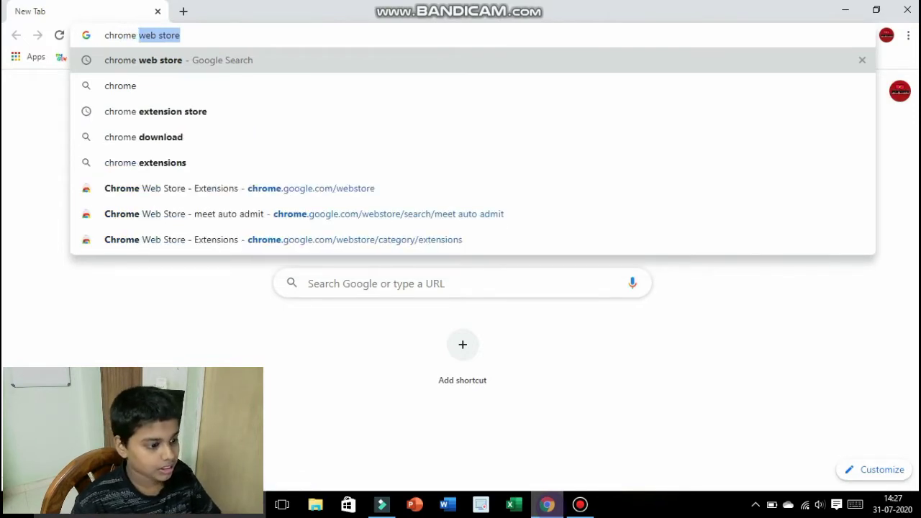
pyautogui.press('Return')
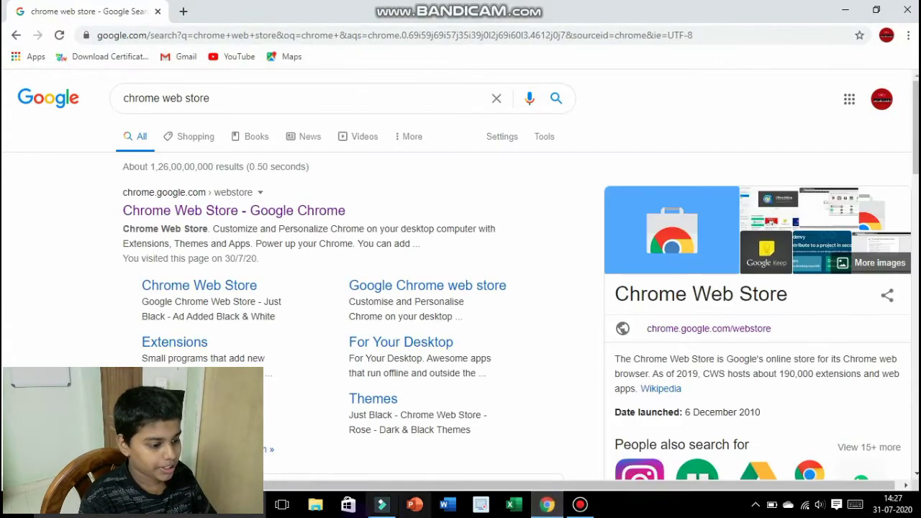
# - Open the Chrome Web Store, search it for 'meet auto admit' and browse the extension results
pyautogui.click(291, 210)
pyautogui.write('meet')
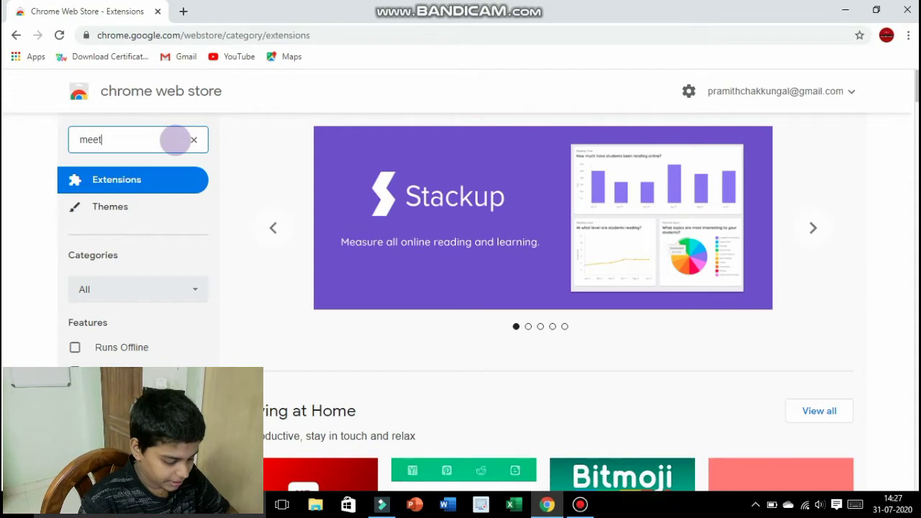
pyautogui.write('au')
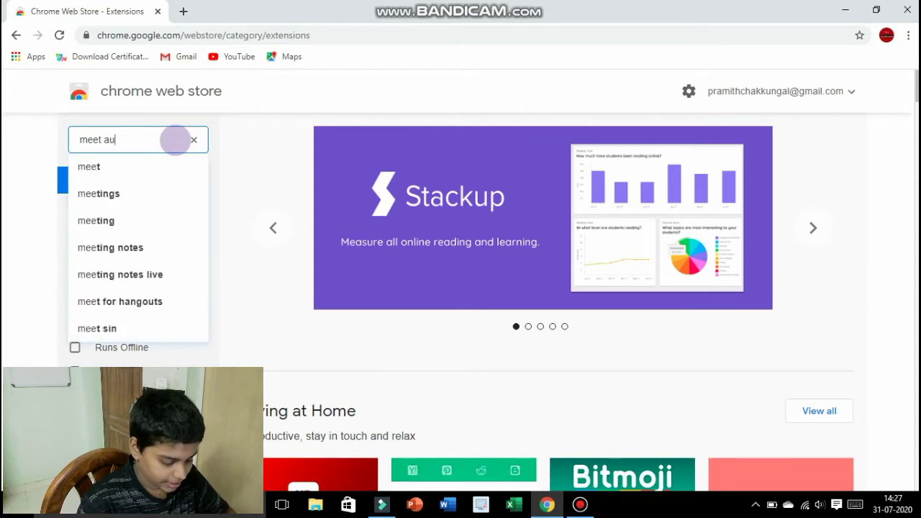
pyautogui.write('to admit')
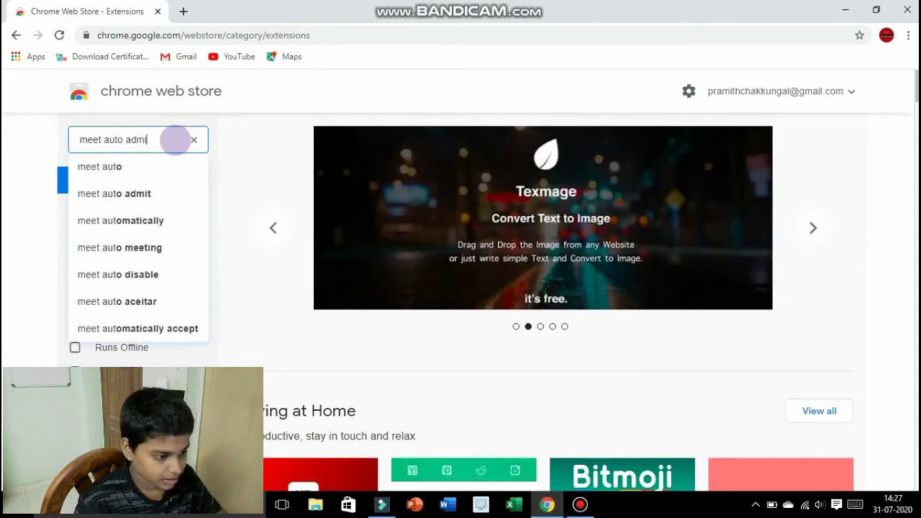
pyautogui.press('Return')
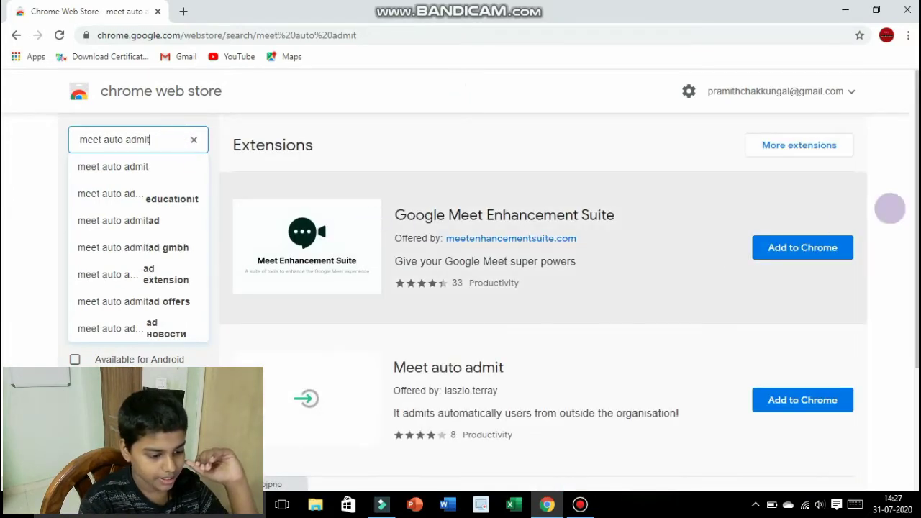
pyautogui.scroll(-2, 305, 453)
pyautogui.scroll(-1, 493, 280)
pyautogui.scroll(1, 493, 281)
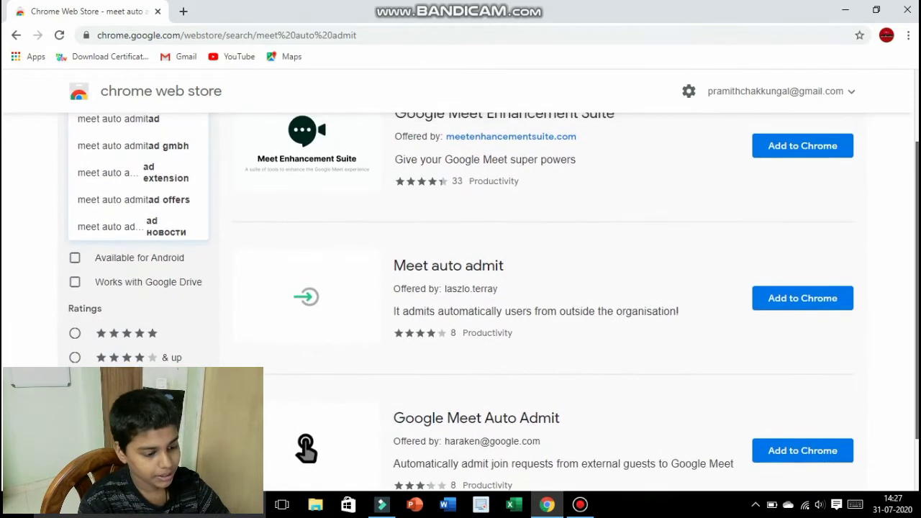
pyautogui.scroll(-1, 492, 281)
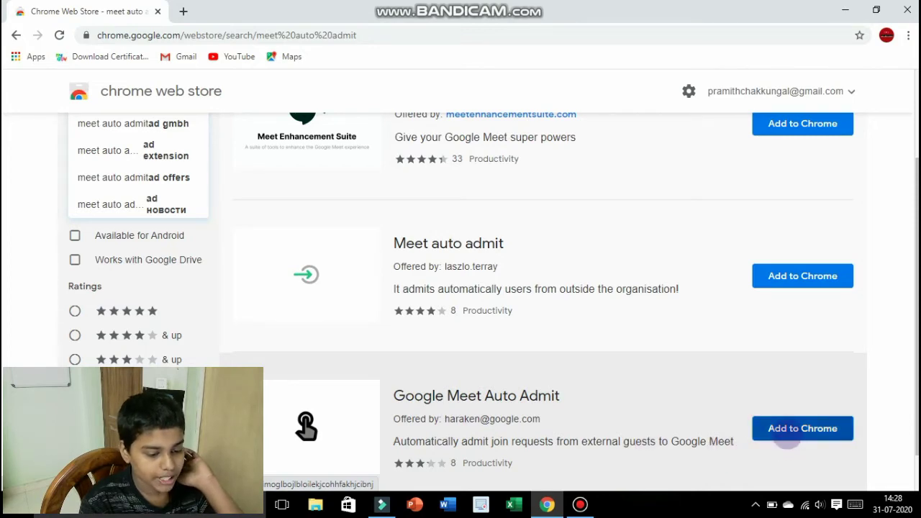
# - Add the Google Meet Auto Admit extension to Chrome and dismiss the extension-added notice
pyautogui.scroll(-1, 787, 434)
pyautogui.click(787, 434)
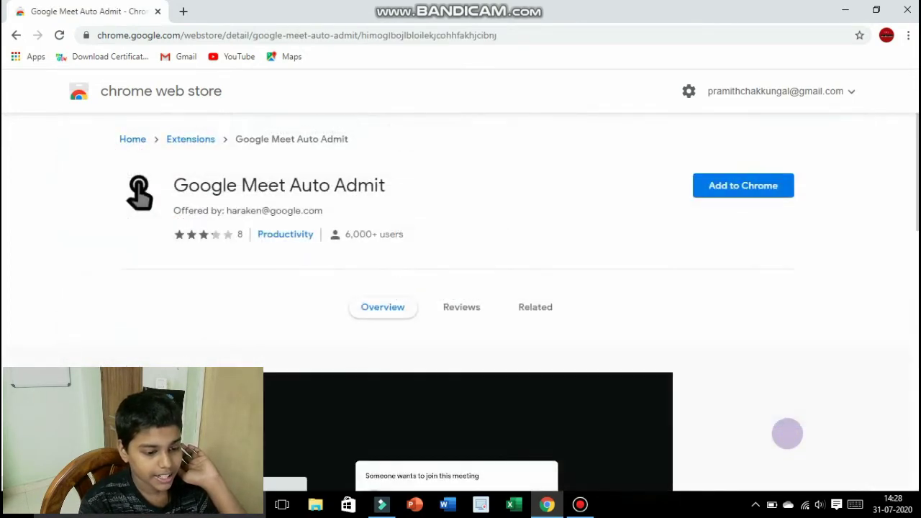
pyautogui.click(759, 180)
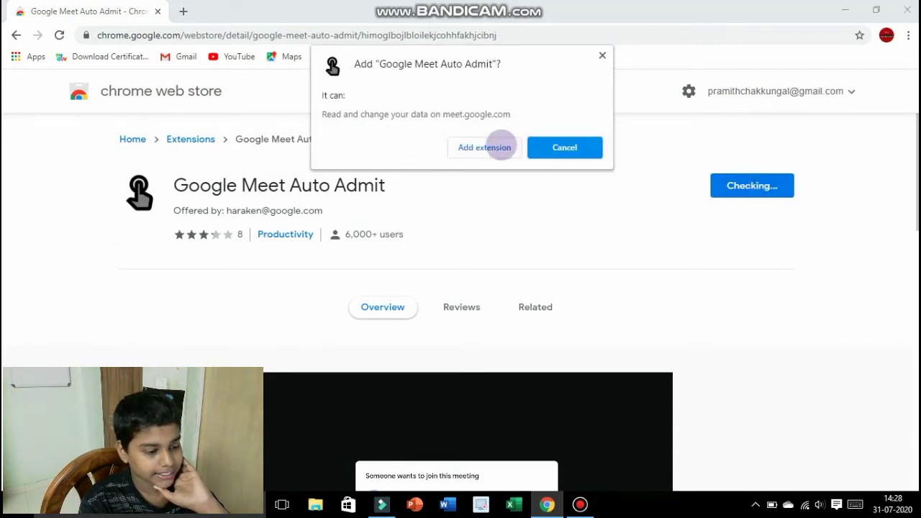
pyautogui.click(500, 146)
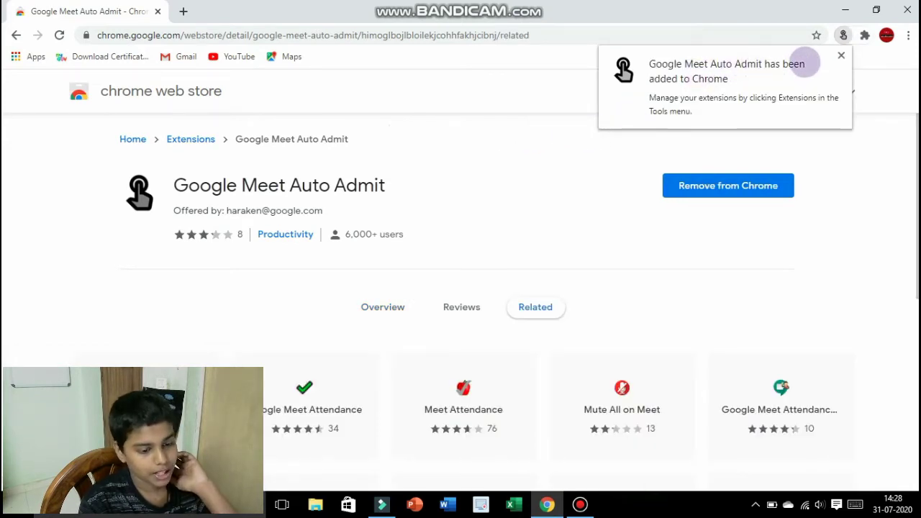
pyautogui.click(840, 56)
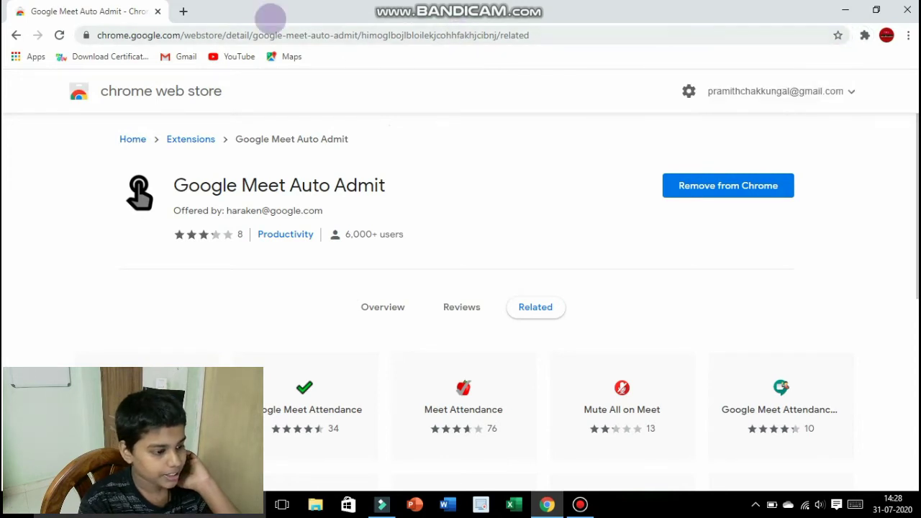
# - Replace the Web Store tab with a new tab and search 'google meet' to reach meet.google.com
pyautogui.click(184, 11)
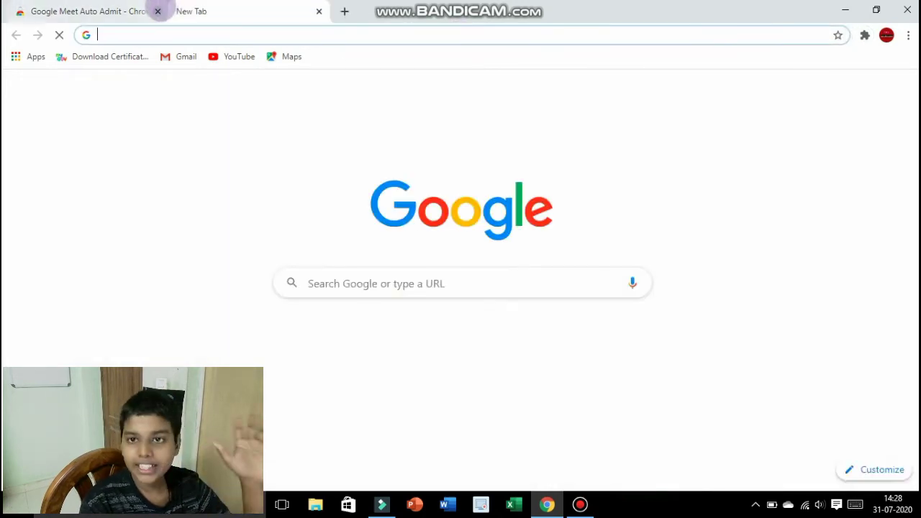
pyautogui.click(157, 10)
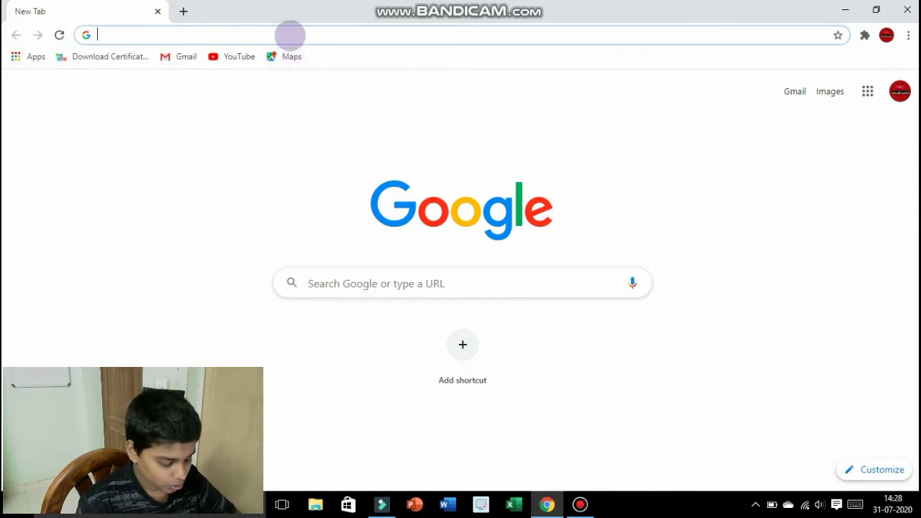
pyautogui.write('googl')
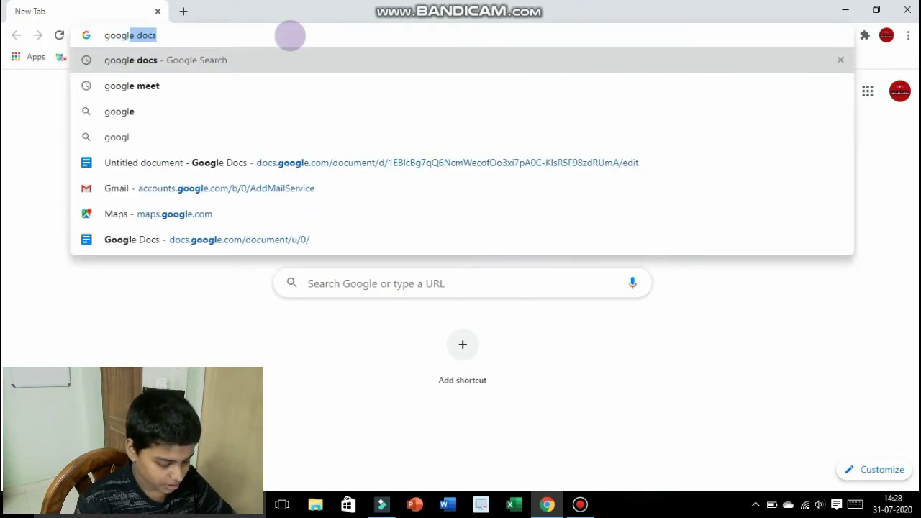
pyautogui.write('e meet')
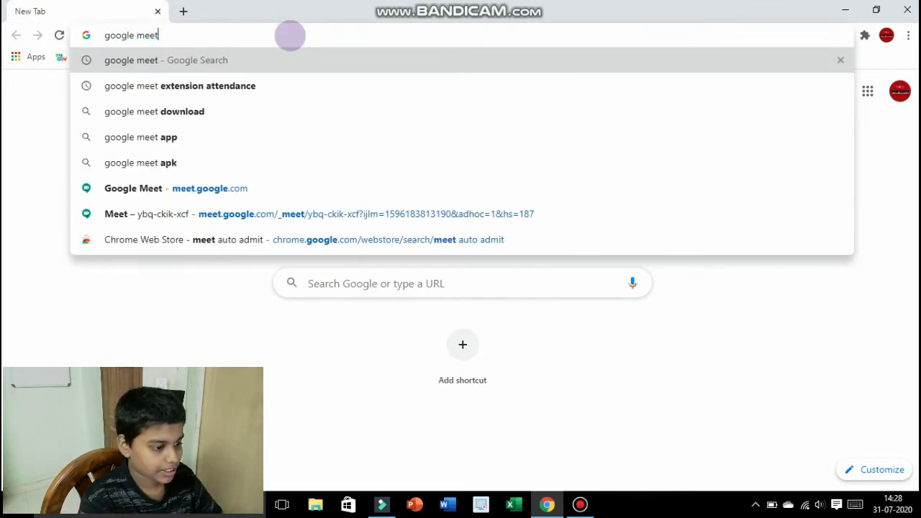
pyautogui.press('Return')
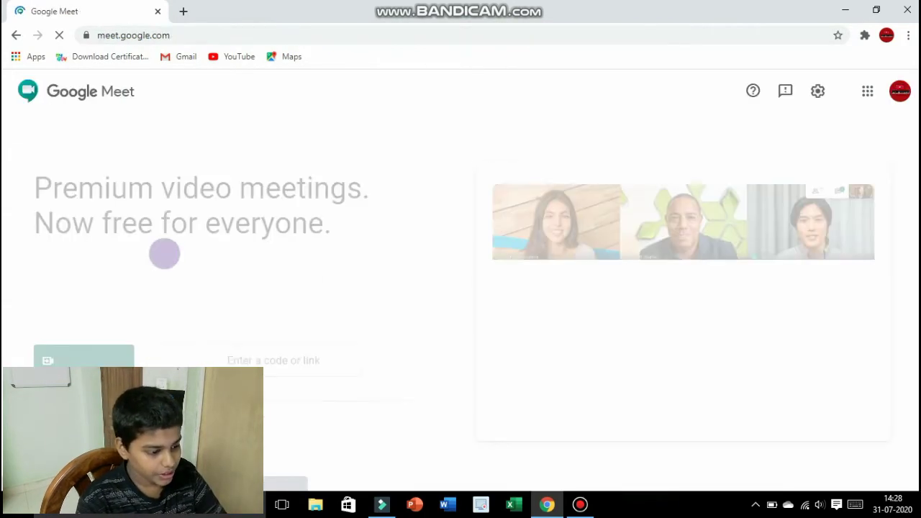
# - Start an instant meeting via New meeting and join with camera and microphone off
pyautogui.click(95, 356)
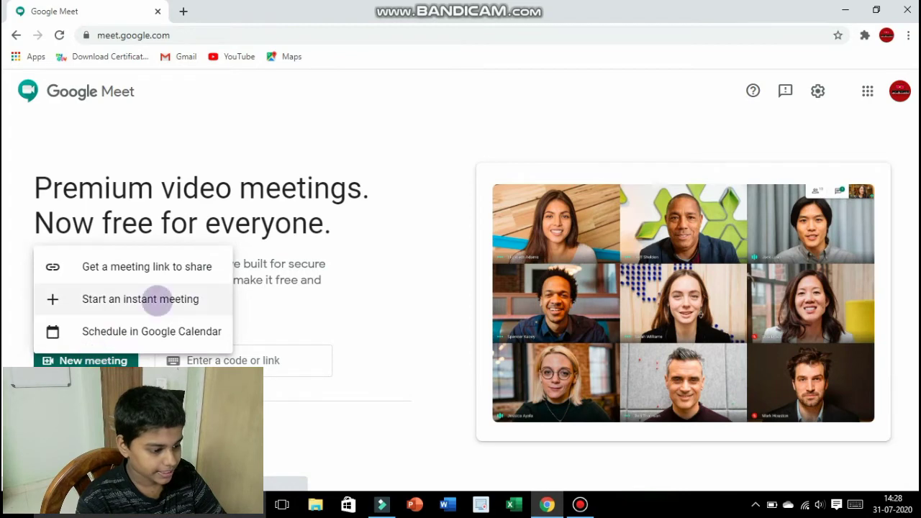
pyautogui.click(159, 298)
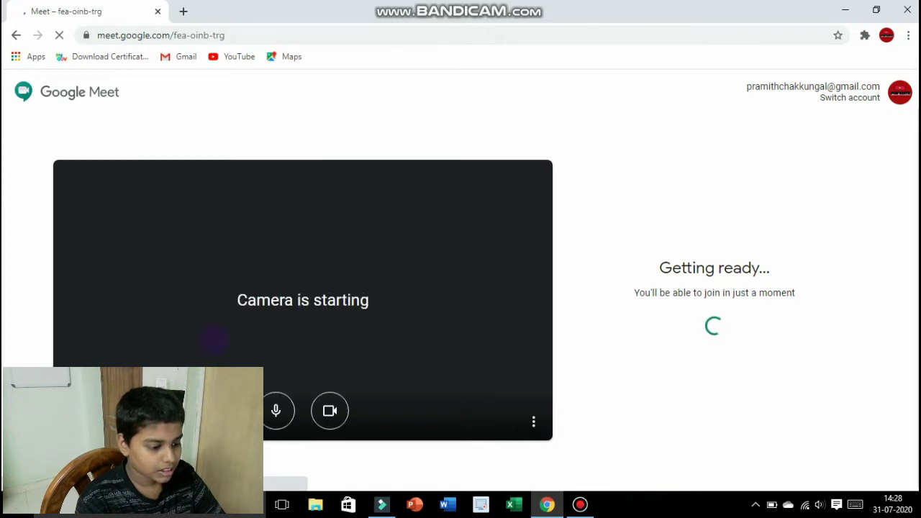
pyautogui.click(329, 410)
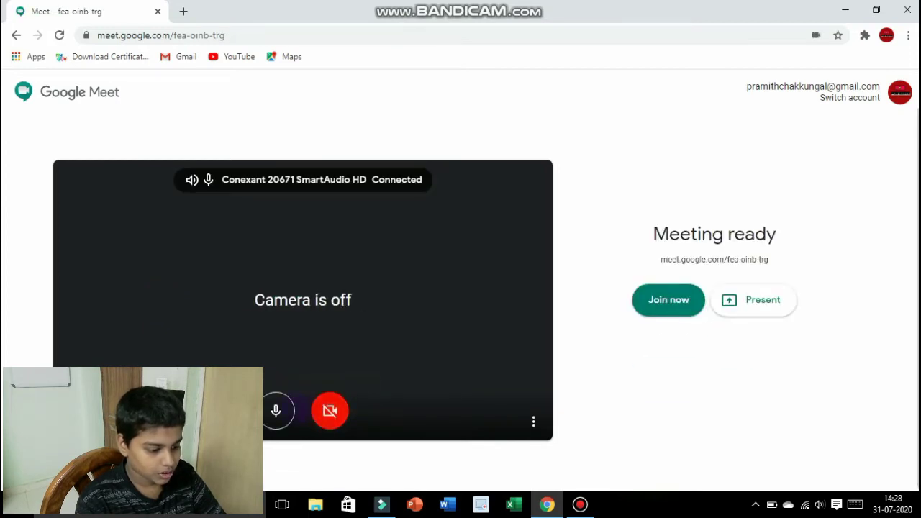
pyautogui.click(276, 410)
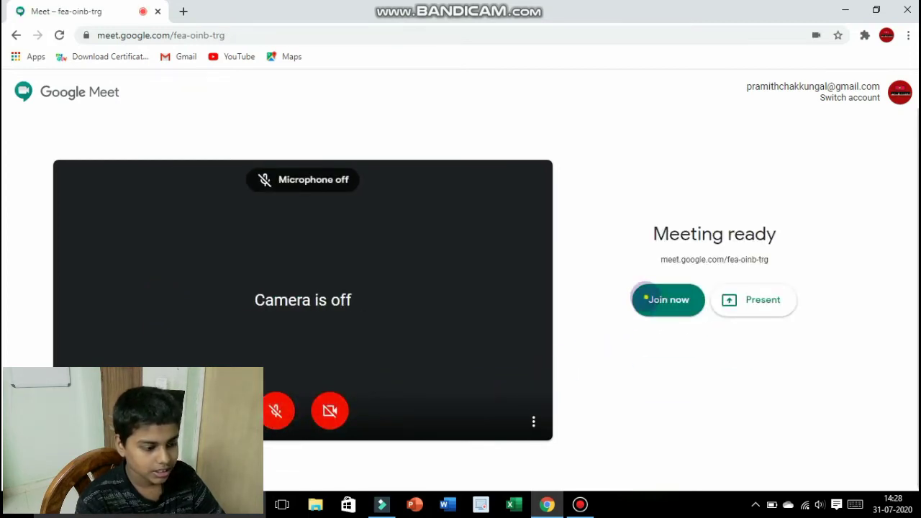
pyautogui.click(648, 299)
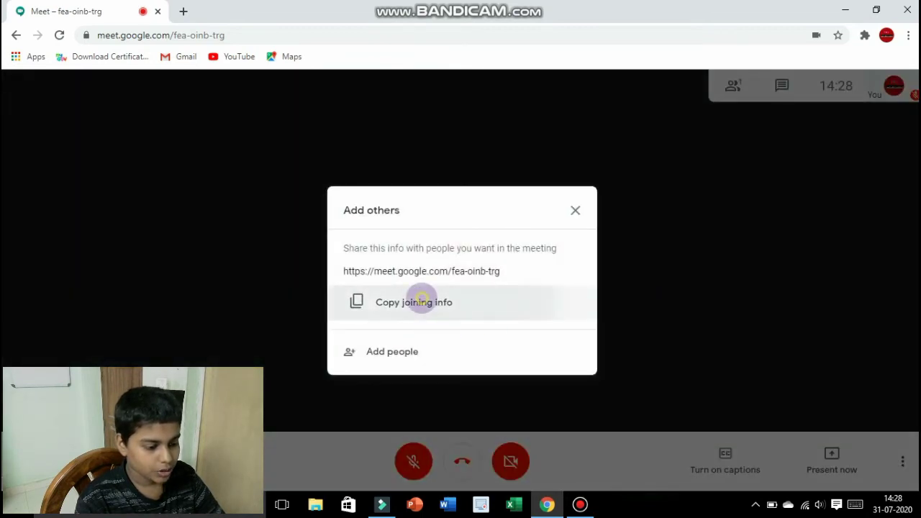
# - Copy the meeting's joining info, close the Add others dialog, and open developer tools
pyautogui.click(455, 285)
pyautogui.click(576, 209)
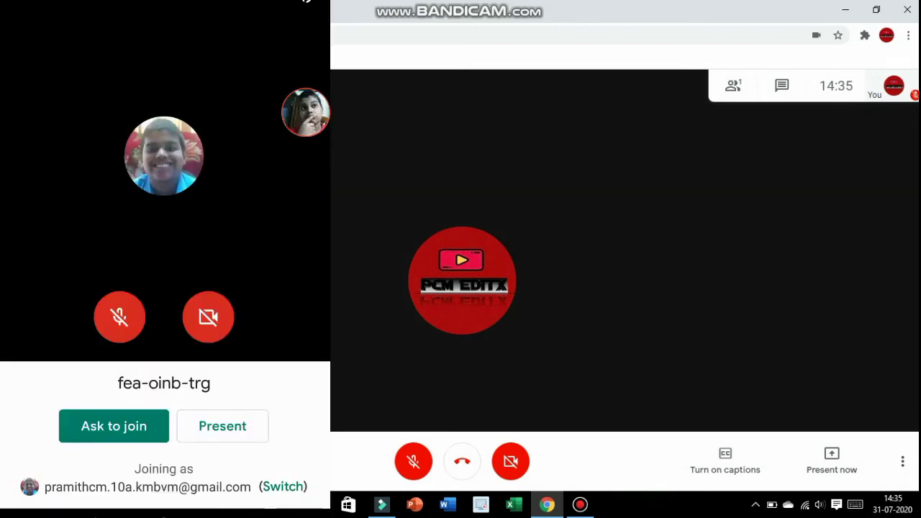
pyautogui.hotkey('ctrl', 'shift', 'i')
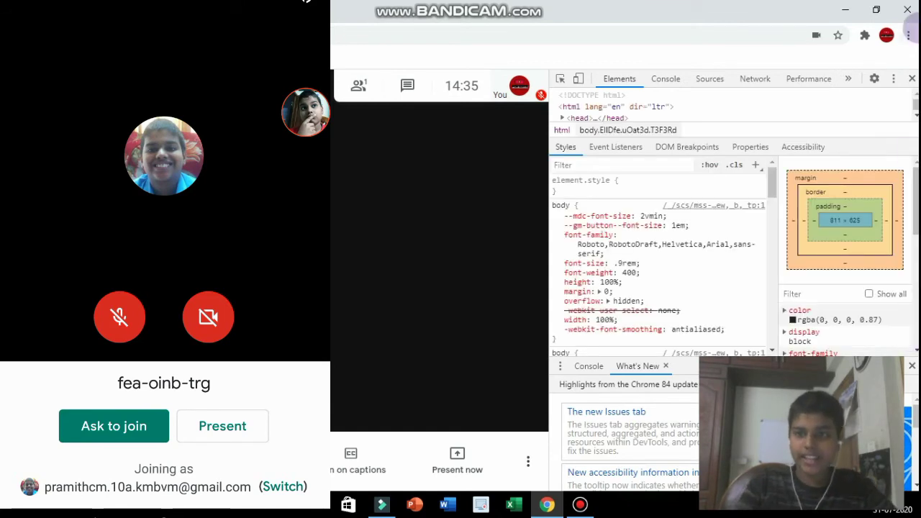
# - Close developer tools, then ask to join from the phone and accept its audio-recording warning
pyautogui.click(911, 79)
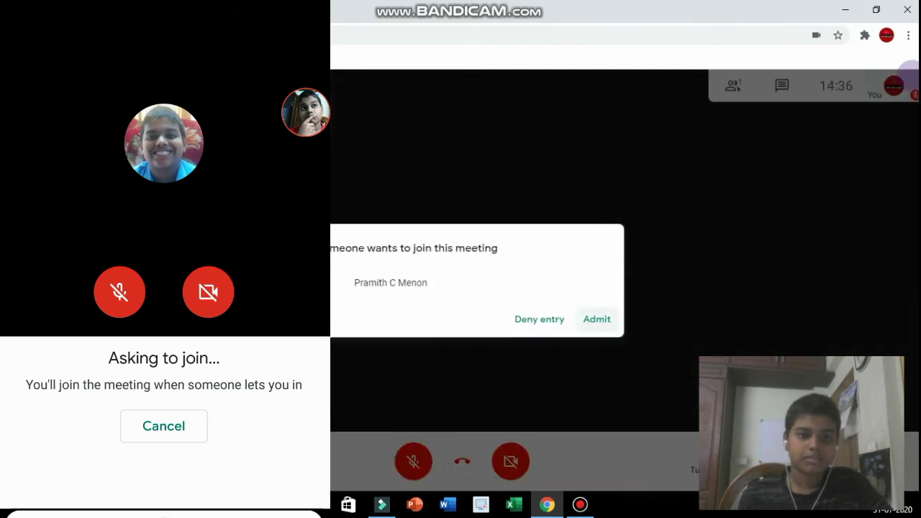
pyautogui.click(596, 319)
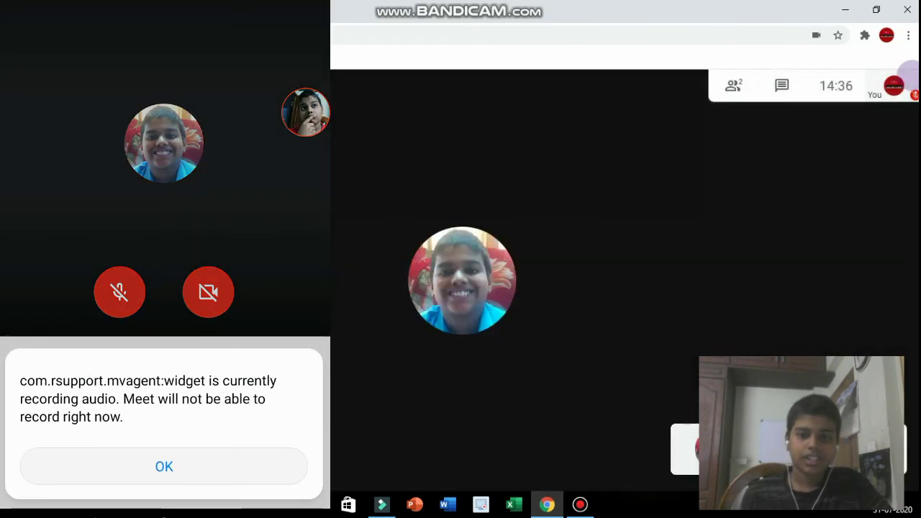
pyautogui.click(164, 466)
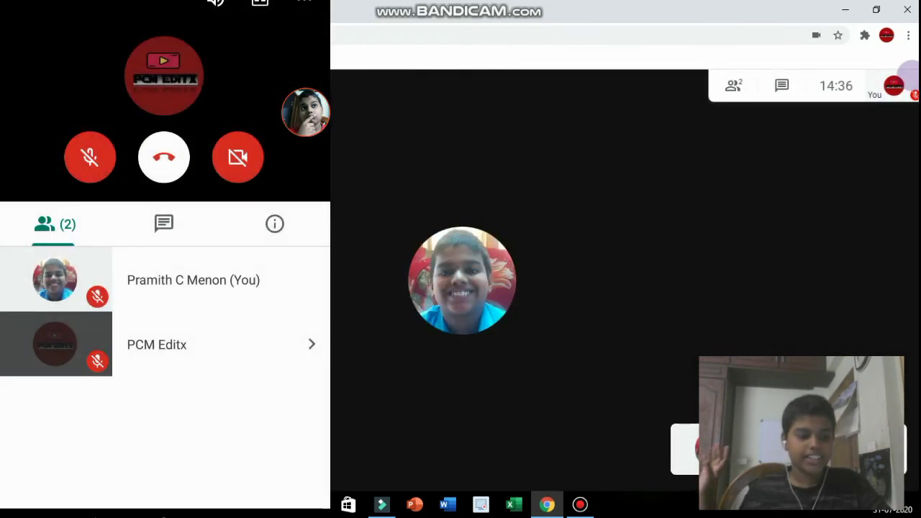